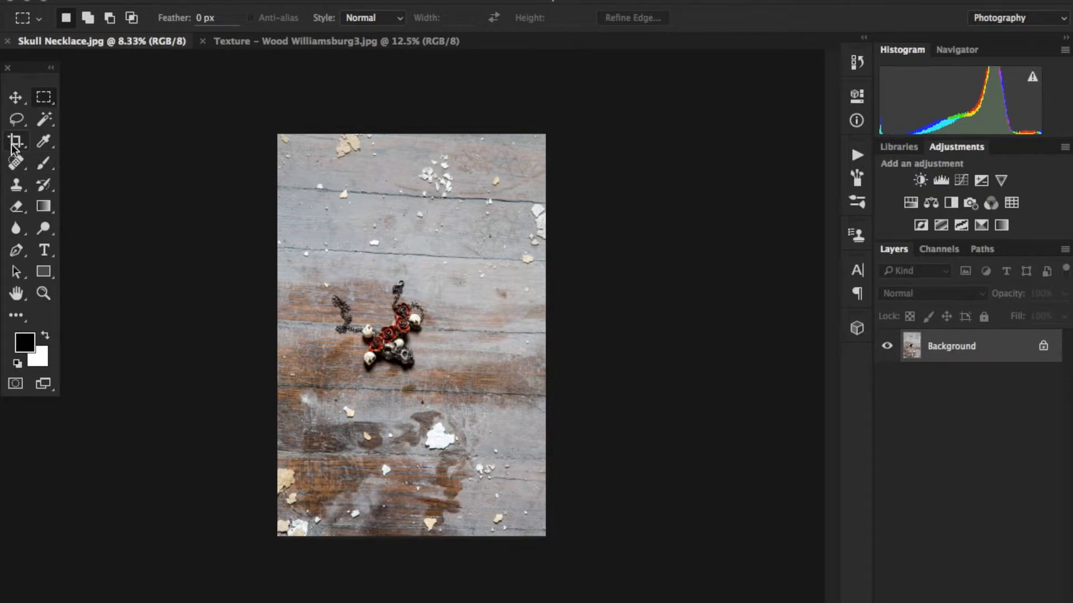
- Crop the skull necklace photo to a centred 1:1 square spanning the full image width
click(13, 145)
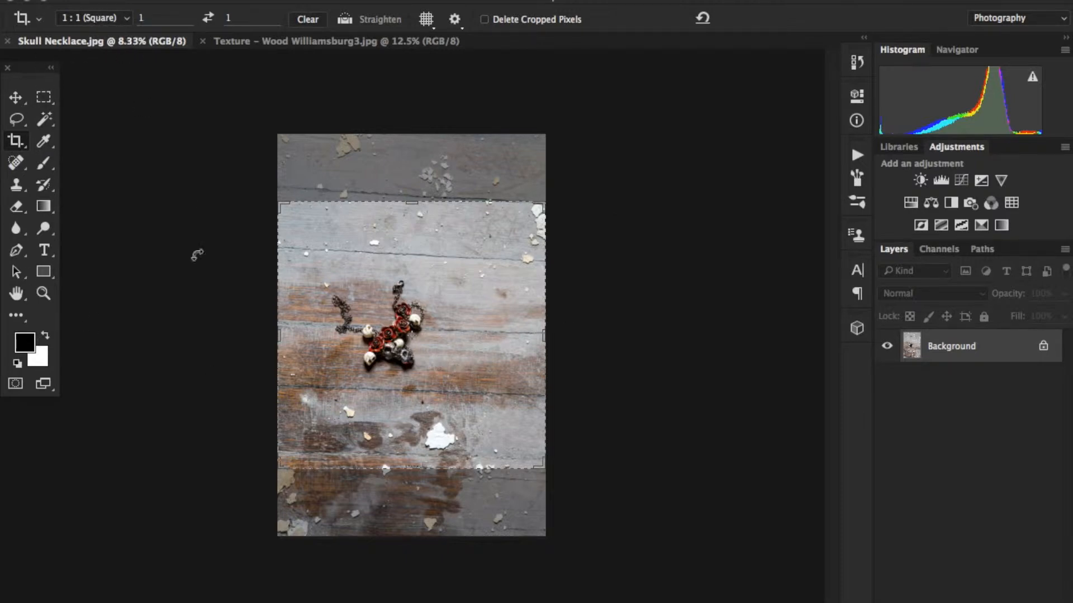
click(179, 317)
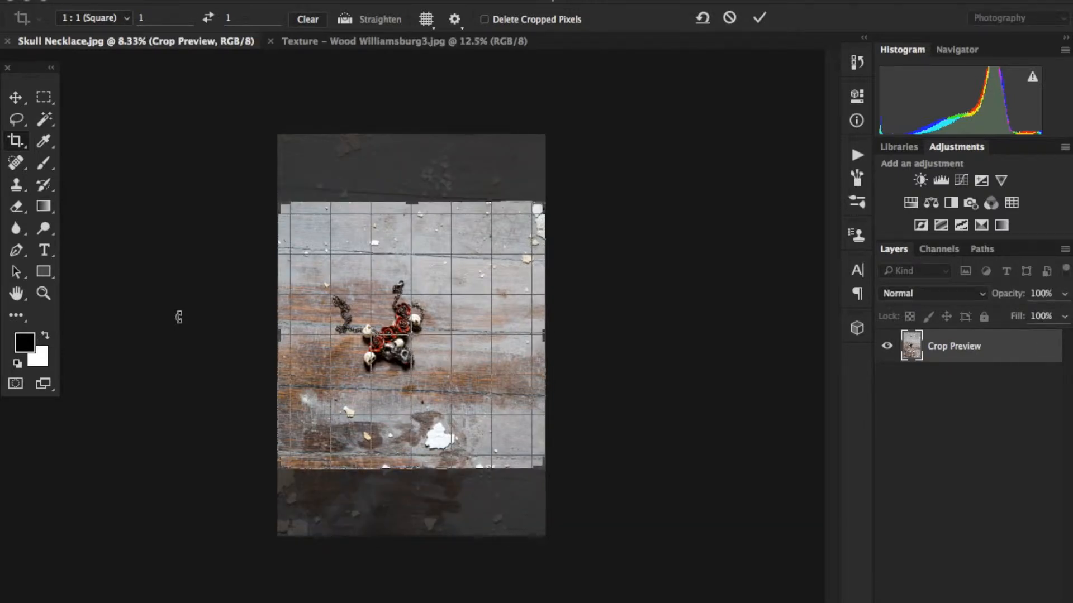
key(Return)
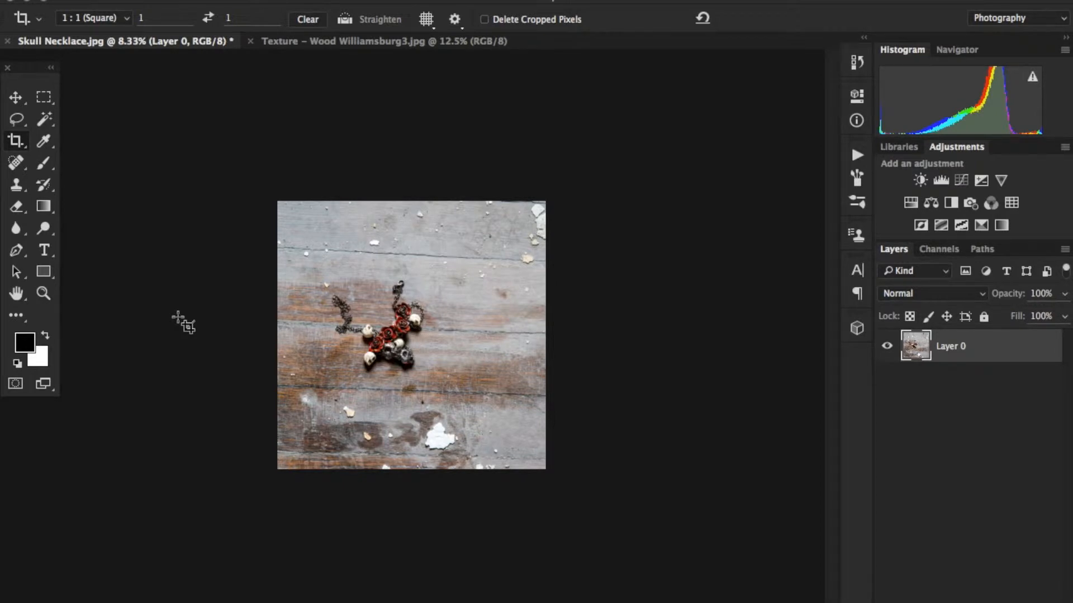
key(ctrl)
key(ctrl+0)
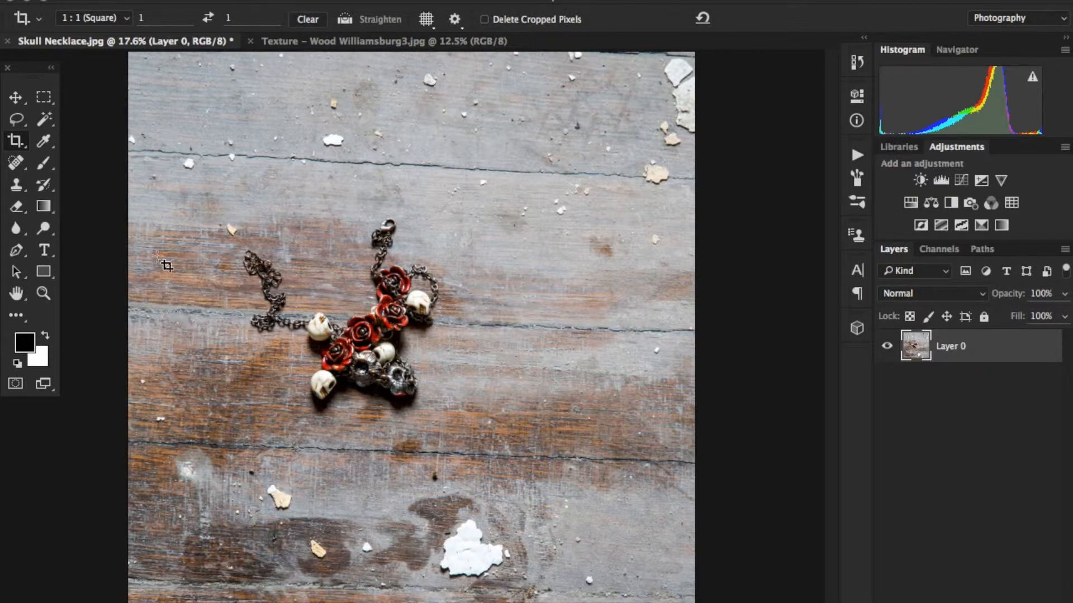
- Crop the Wood Williamsburg3 texture image to a centred 1:1 square spanning its full height
click(301, 42)
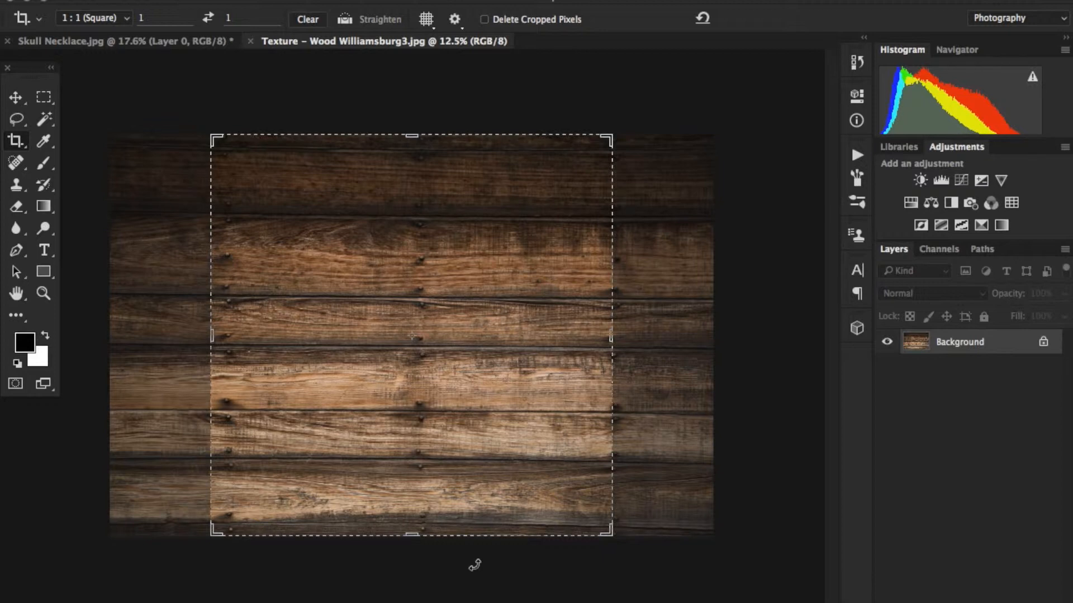
click(74, 522)
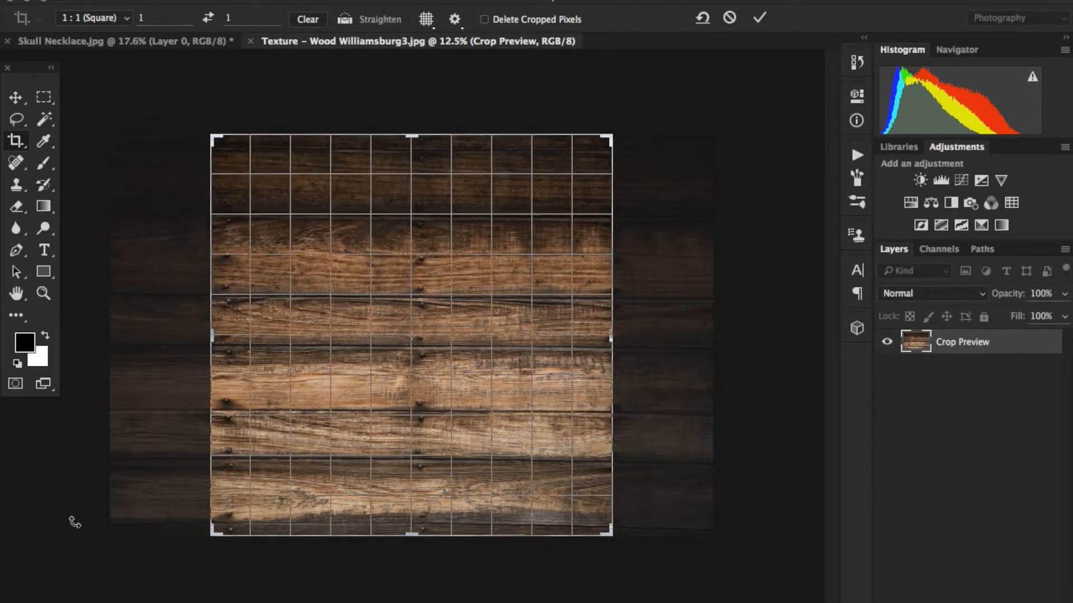
key(Return)
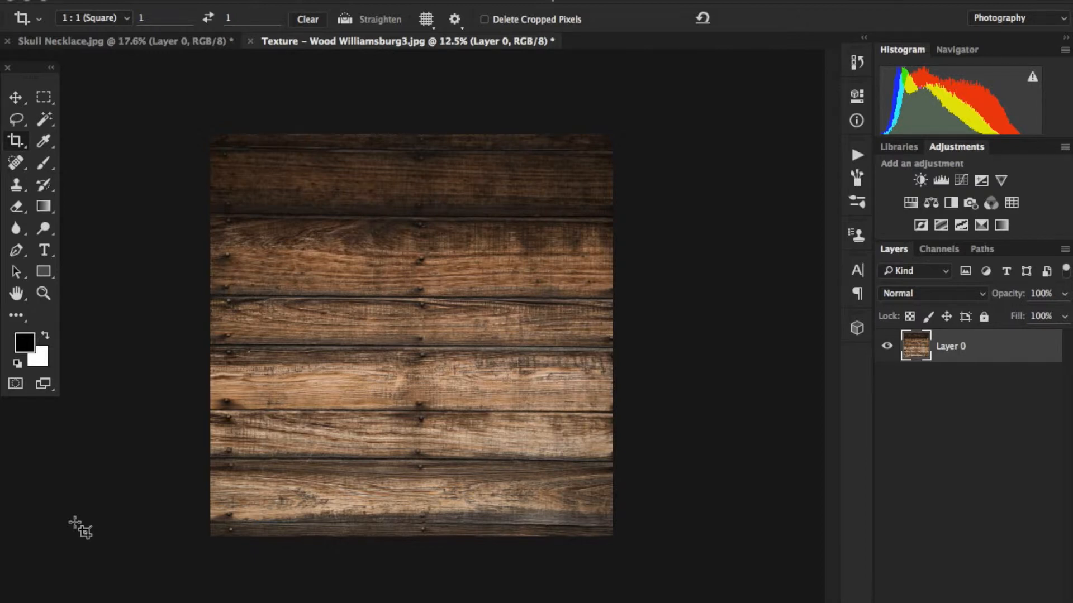
- Copy the cropped wood texture into the necklace document as a new layer and align it to cover the whole canvas
click(138, 41)
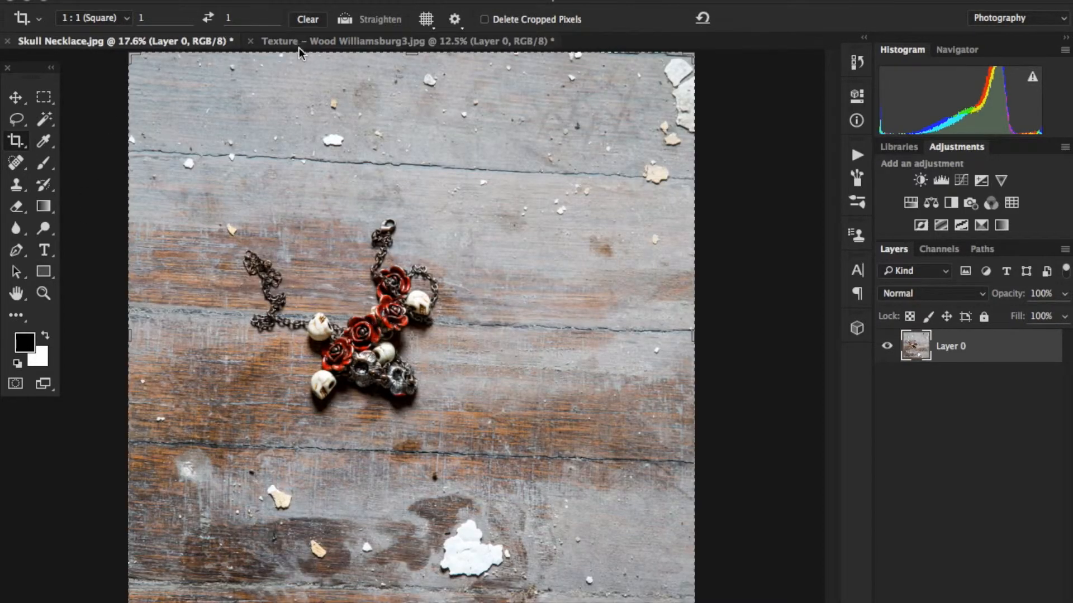
drag(300, 43, 580, 231)
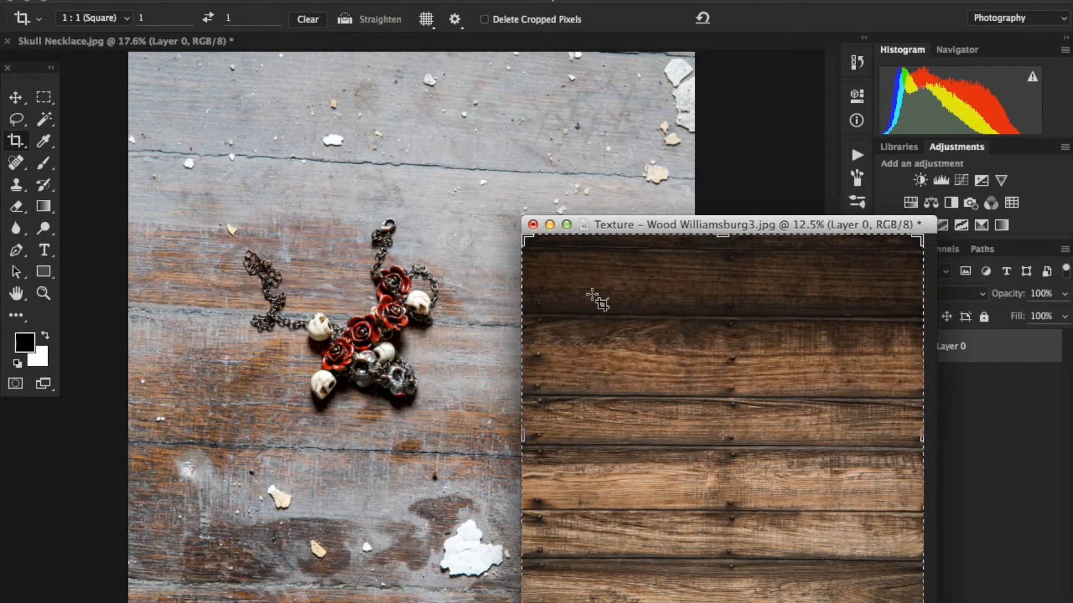
click(16, 97)
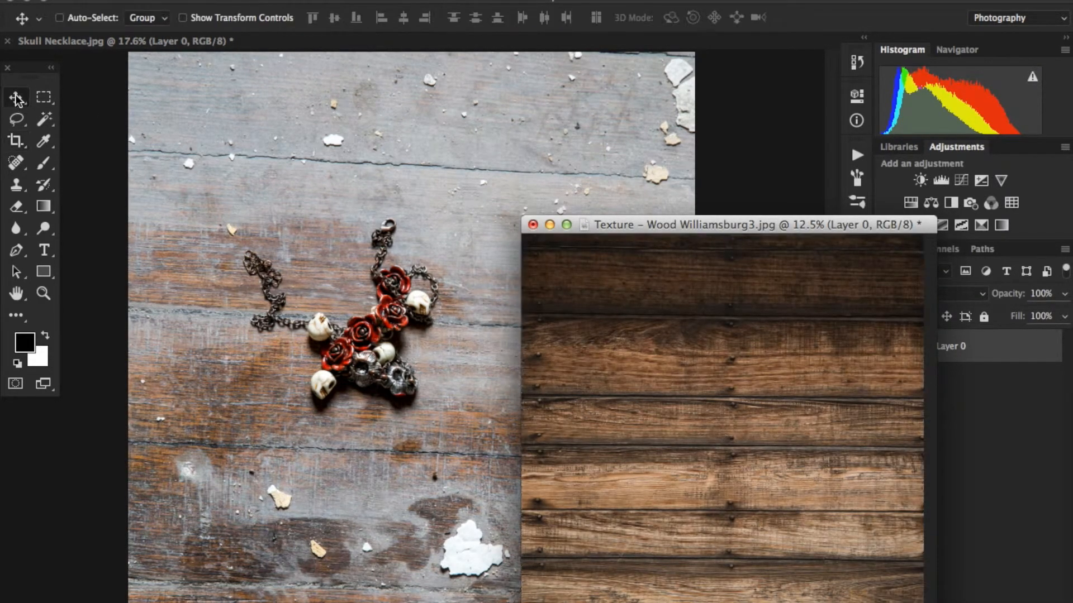
drag(554, 284, 275, 166)
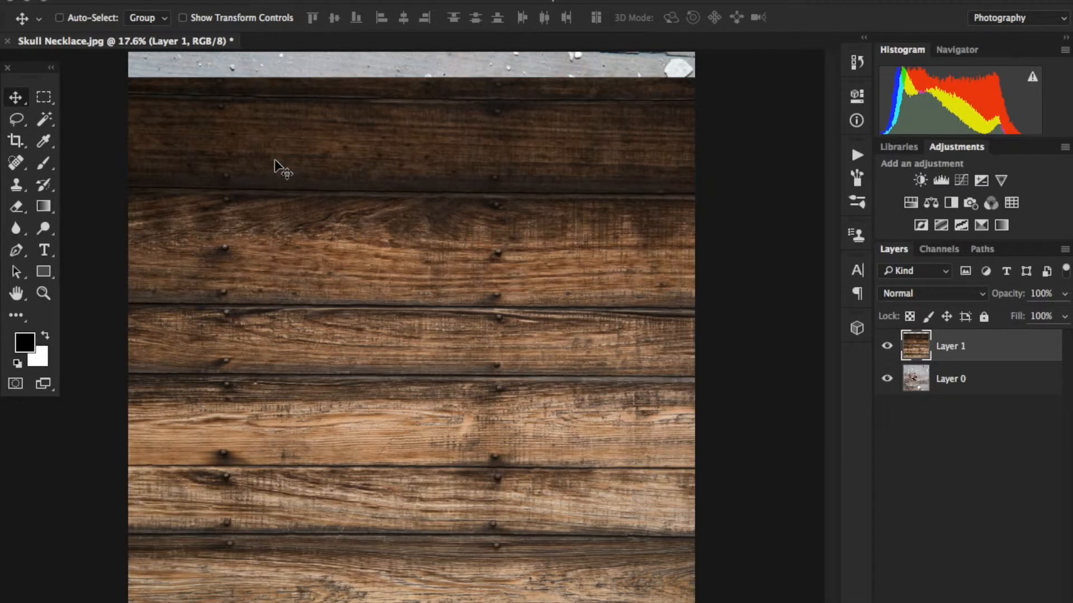
drag(320, 216, 307, 193)
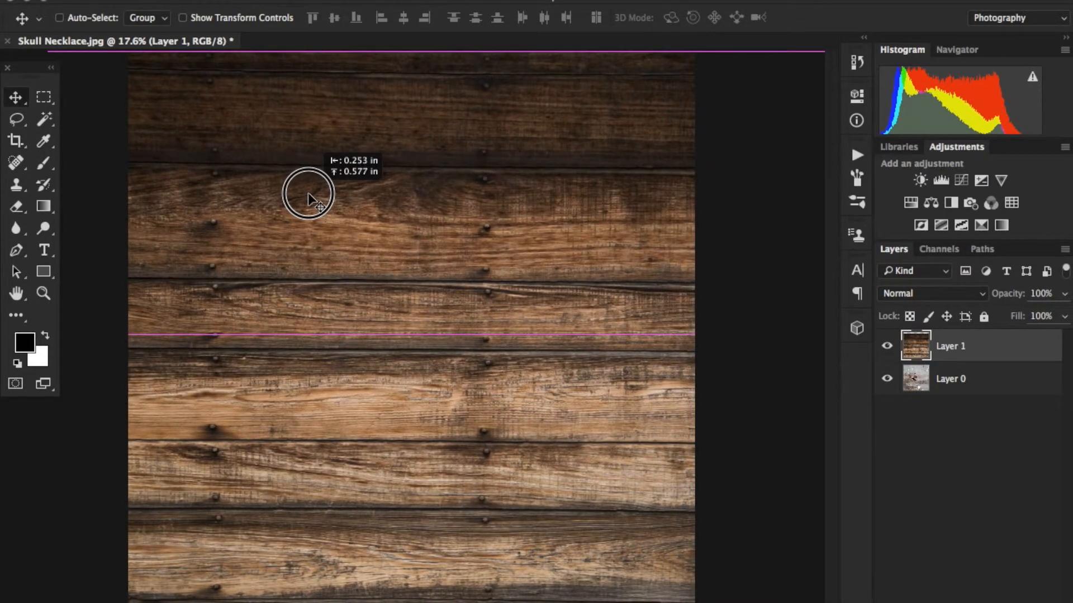
drag(308, 193, 307, 192)
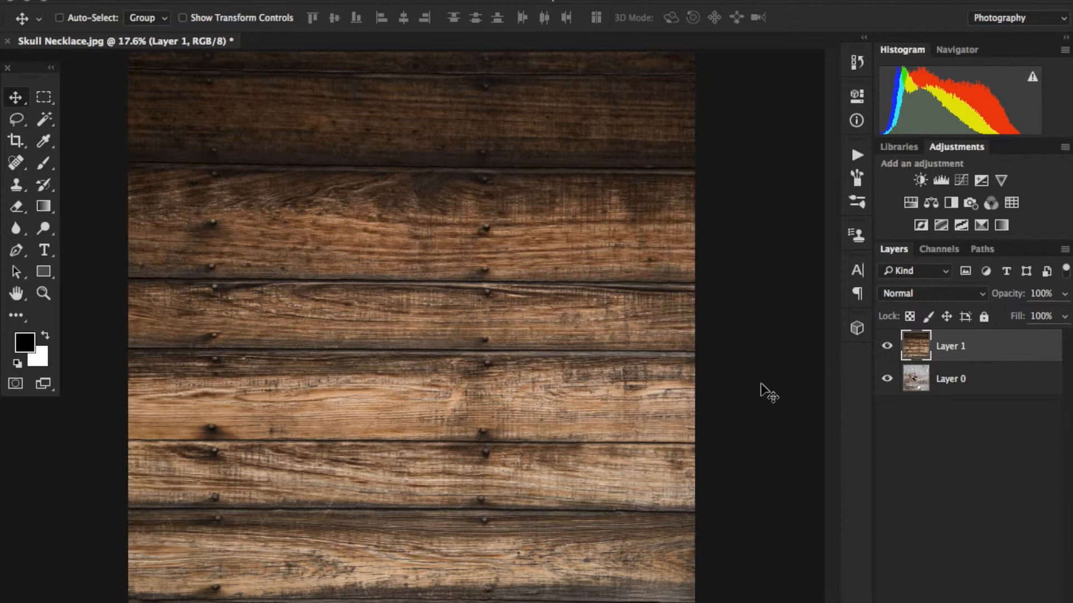
- Set the blend mode of the wood texture layer above the necklace photo to Vivid Light
click(924, 385)
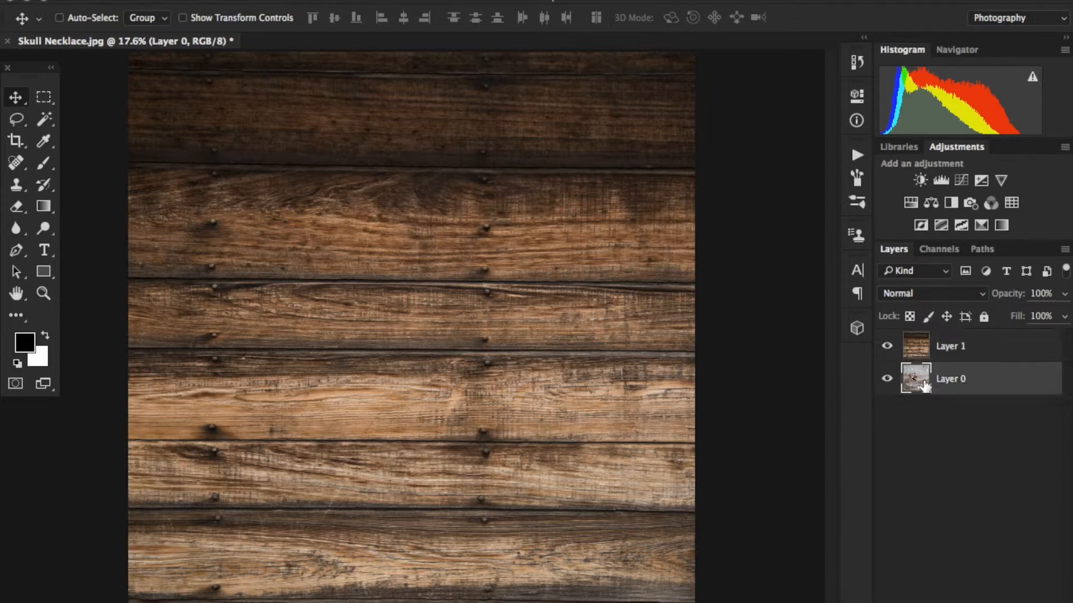
click(888, 347)
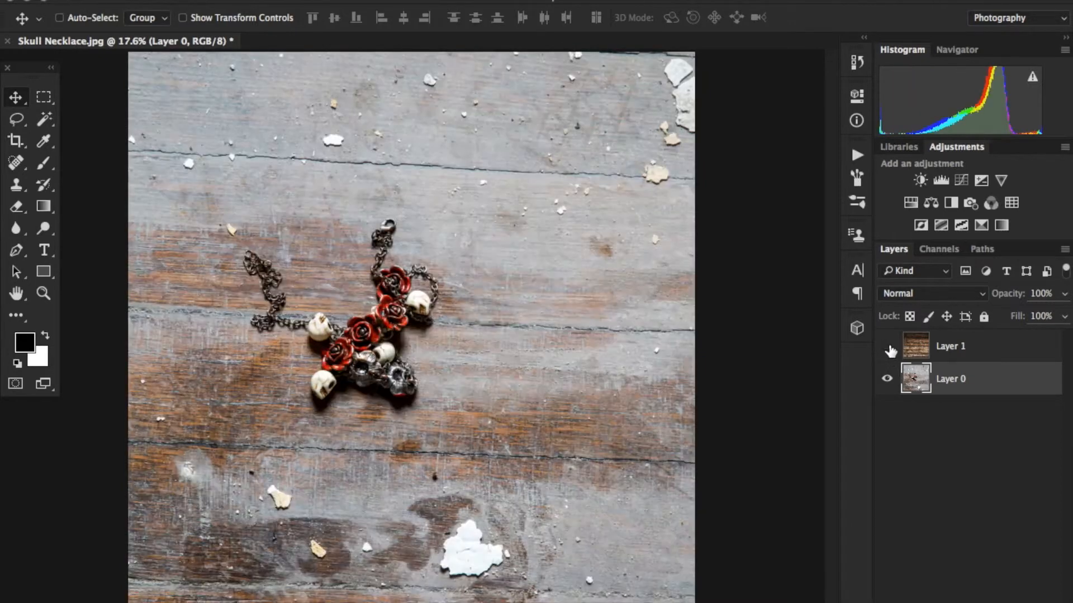
click(888, 348)
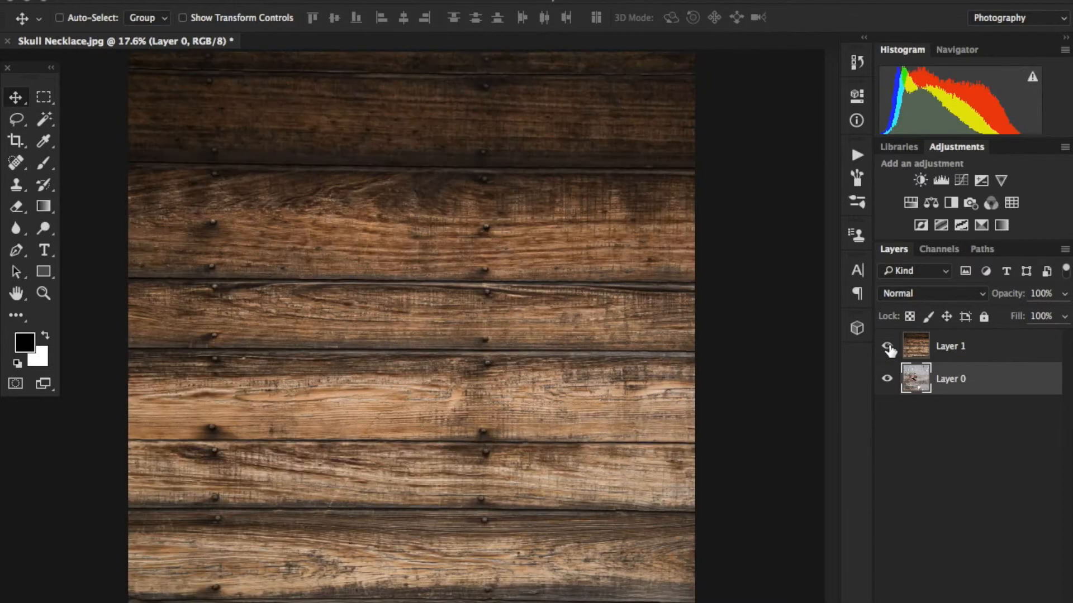
click(930, 351)
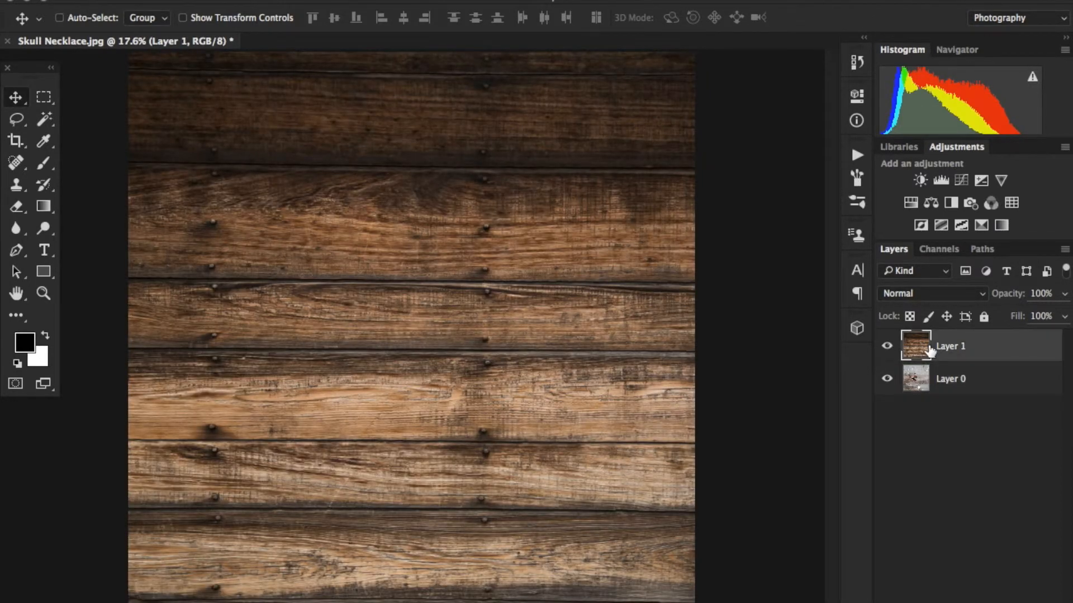
click(956, 296)
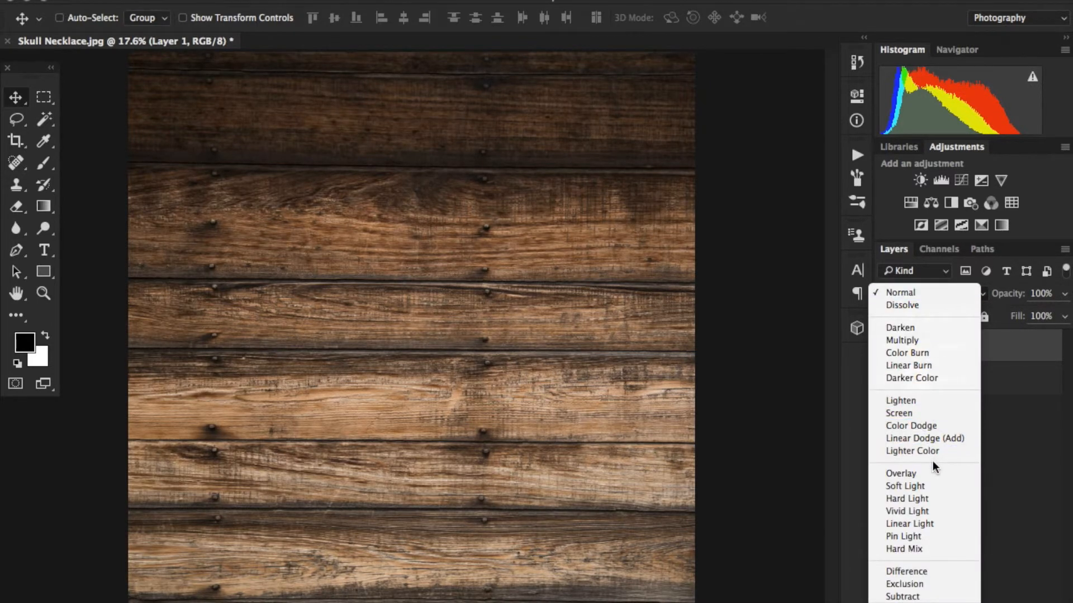
click(912, 512)
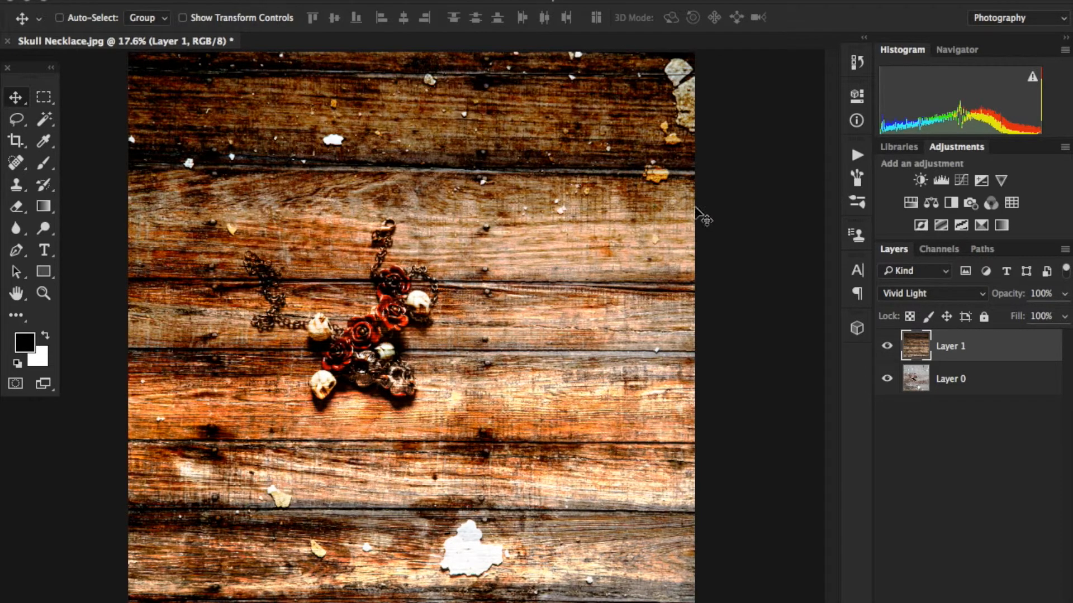
- Reduce the wood texture layer's opacity to 59%
click(1064, 295)
drag(1059, 314, 1029, 316)
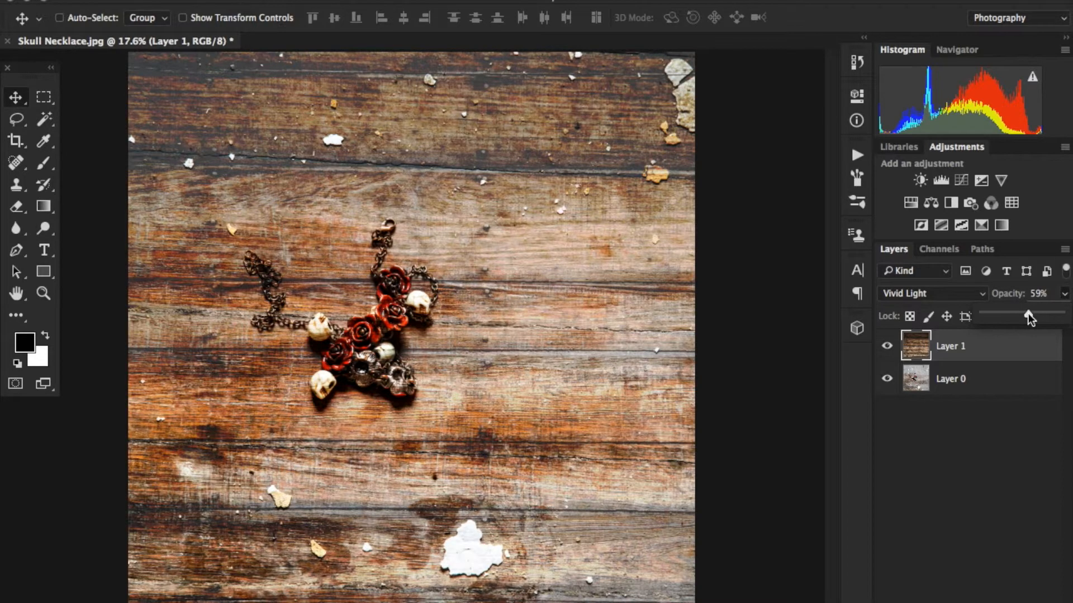
click(790, 346)
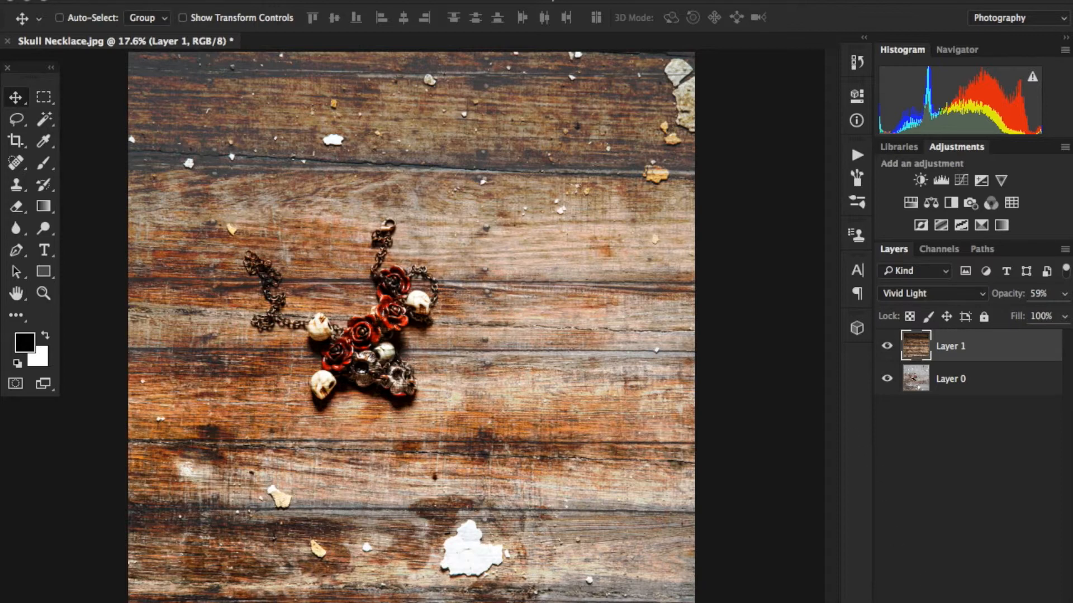
- Add a Color Balance adjustment layer above the texture and shift its midtones toward yellow with a Yellow–Blue value of -28
click(973, 602)
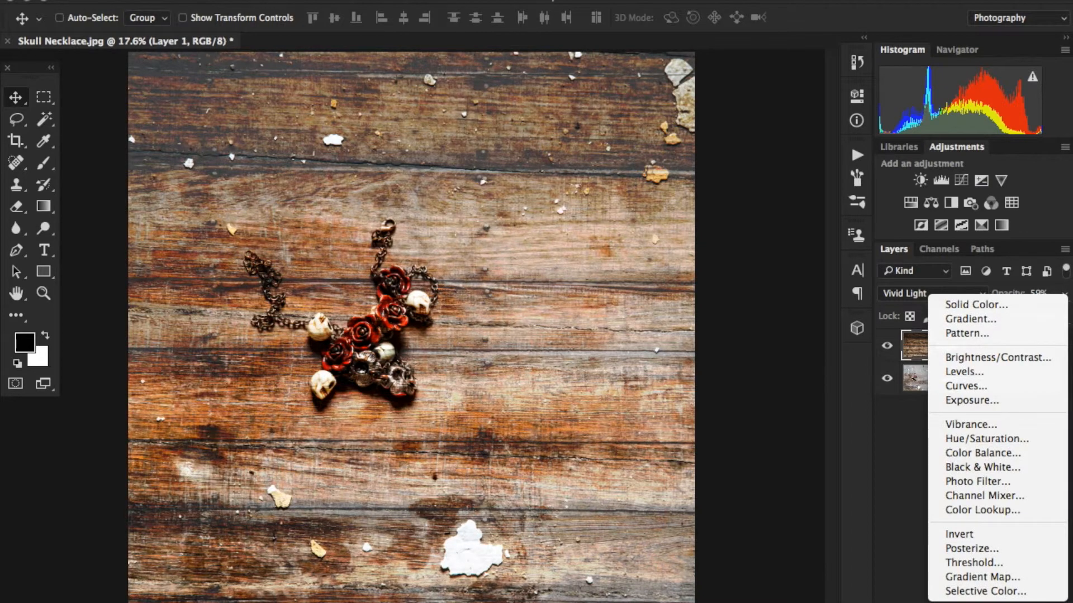
click(994, 454)
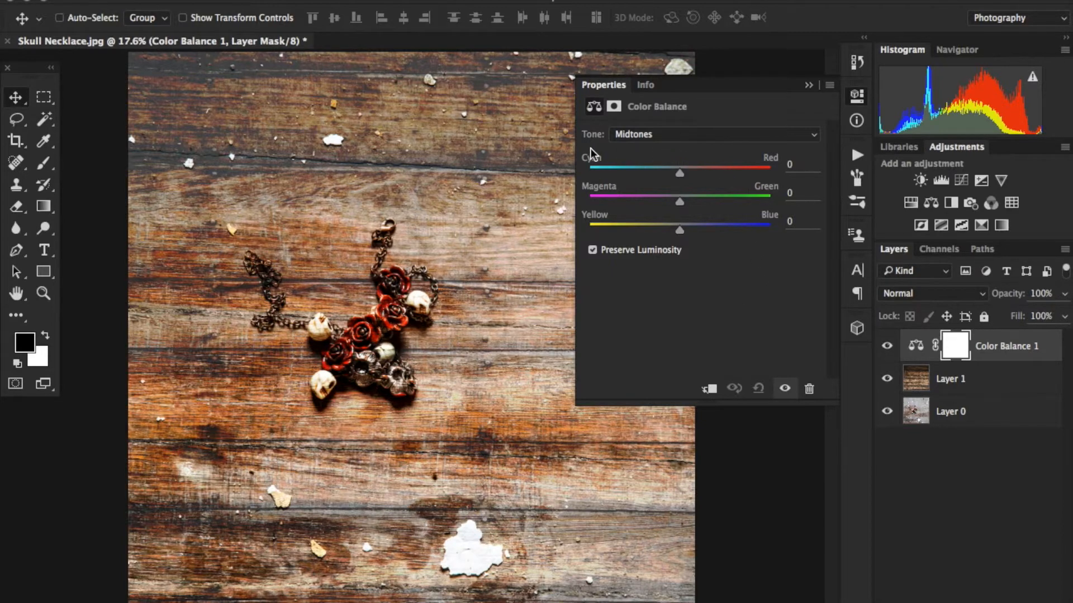
click(646, 138)
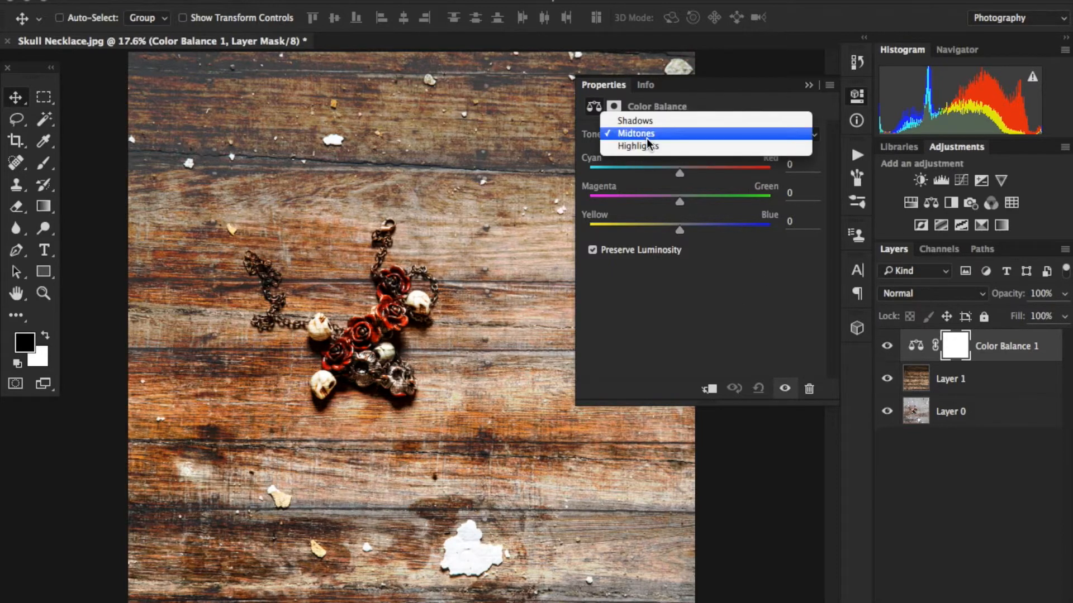
click(688, 136)
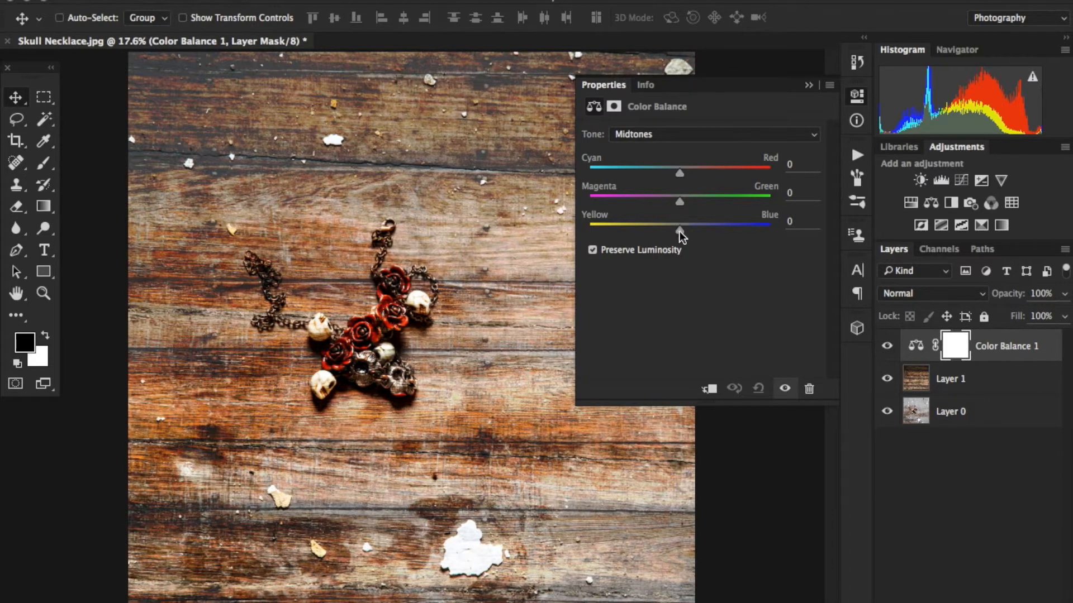
drag(679, 232, 656, 230)
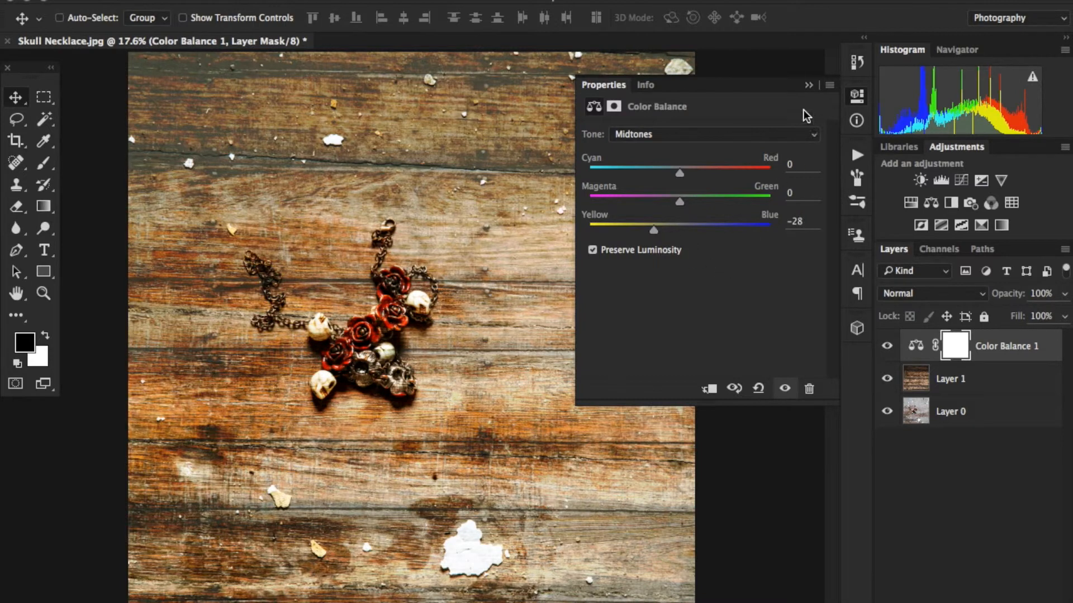
click(806, 86)
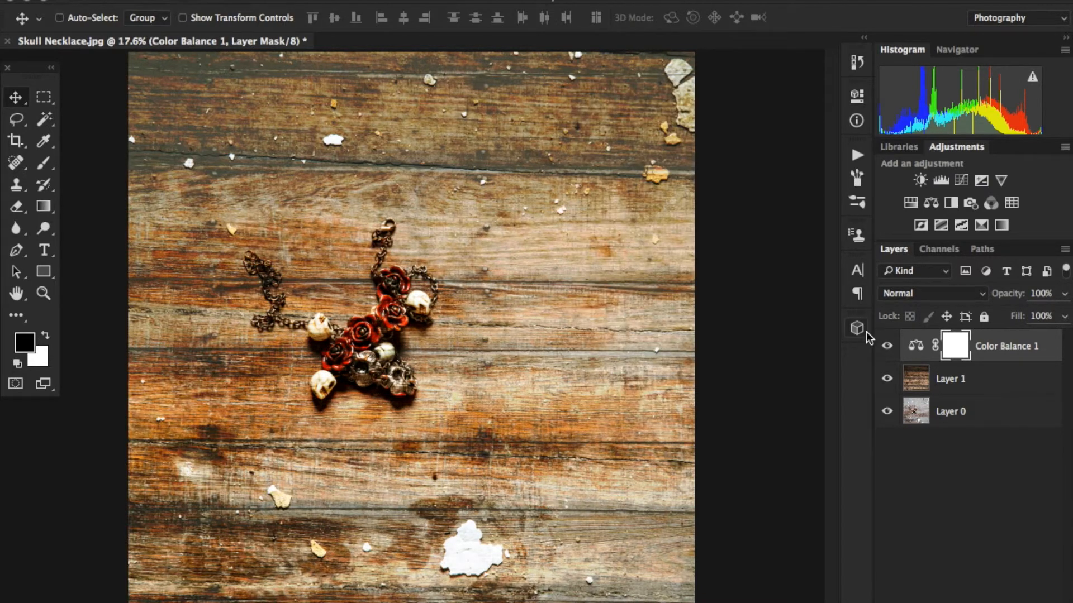
- Compare the image with and without the Color Balance adjustment, and the original necklace photo alone against the full composite
click(887, 346)
click(888, 347)
click(887, 346)
click(888, 346)
alt+click(887, 412)
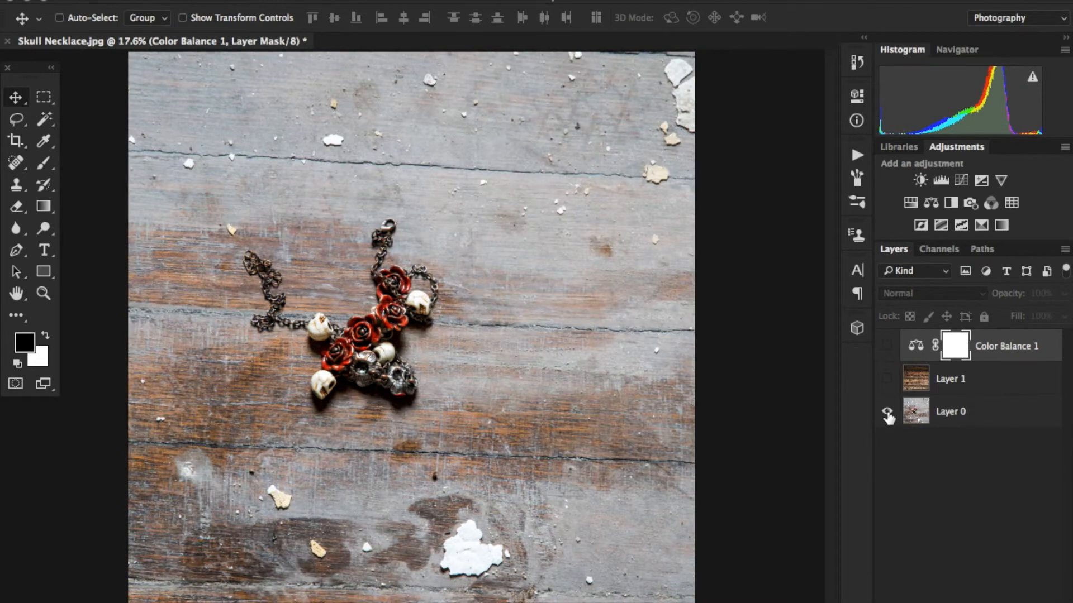
alt+click(887, 412)
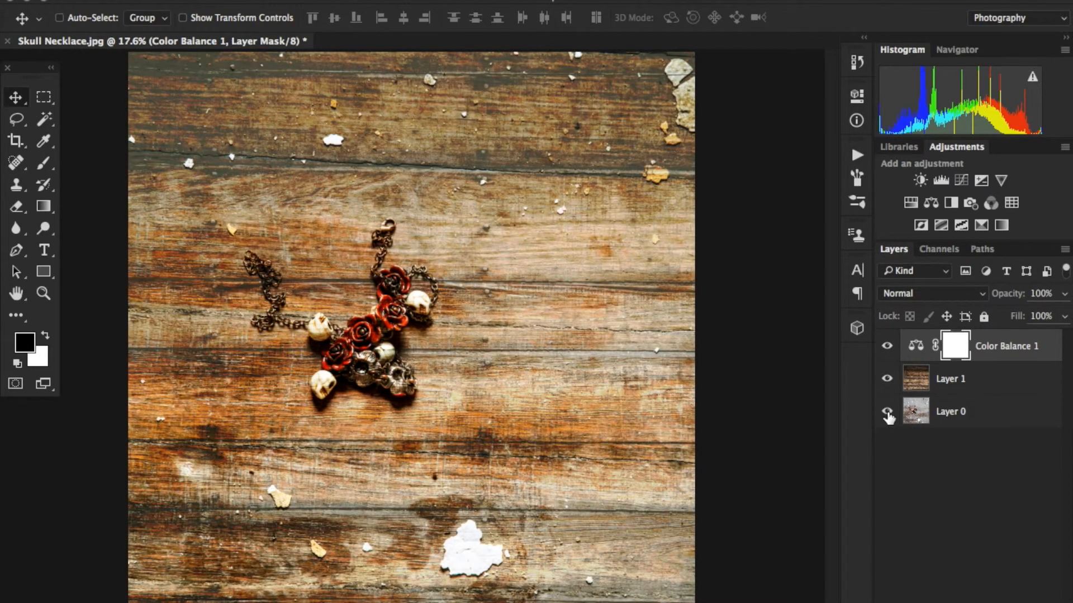